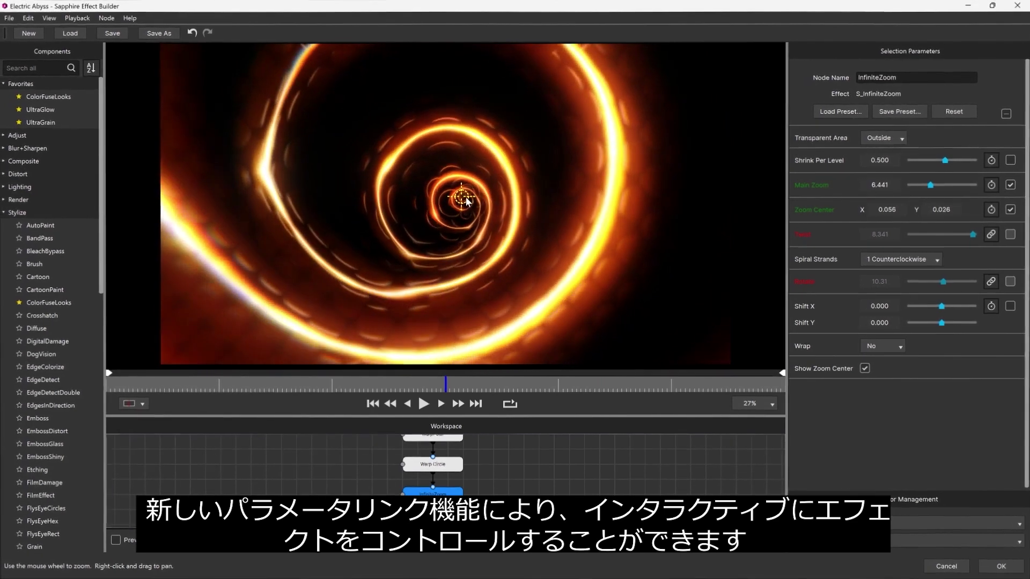
Make Blur 1's Blur Amount a driver and link Brightness to it.
{"action": "left_click", "coordinate": [906, 209]}
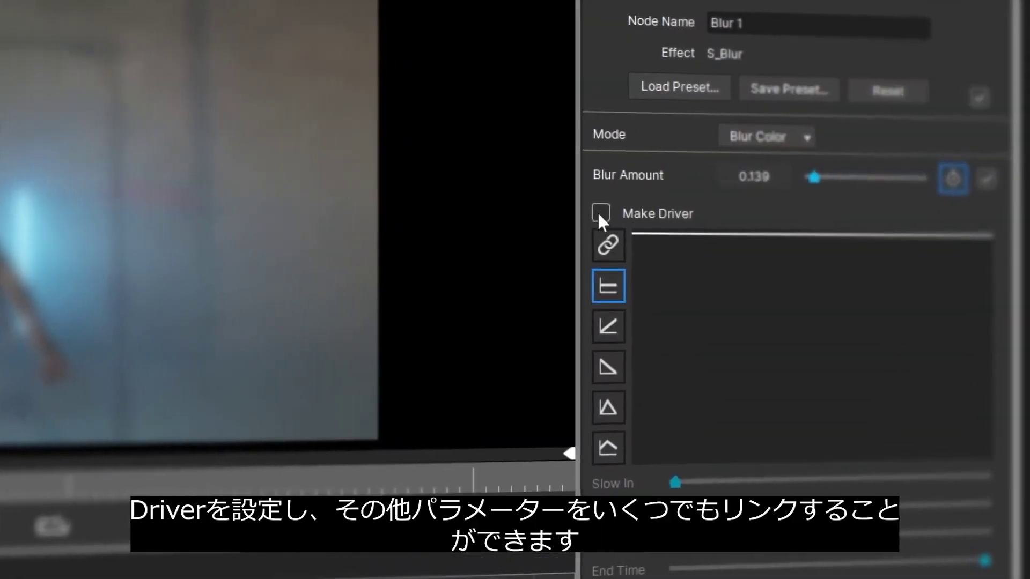
{"action": "left_click", "coordinate": [594, 219]}
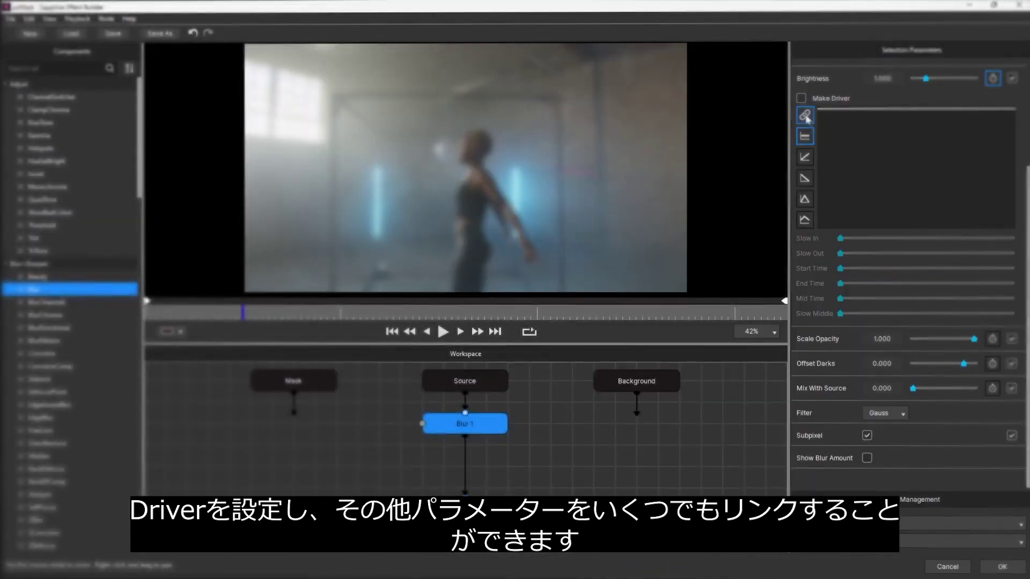
{"action": "left_click", "coordinate": [805, 116]}
{"action": "left_click", "coordinate": [756, 252]}
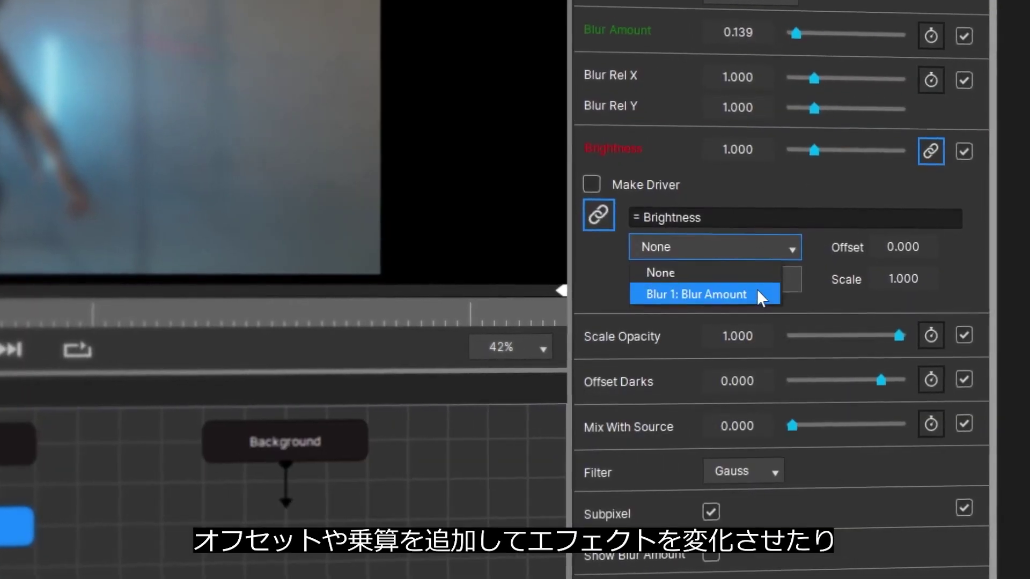
{"action": "left_click", "coordinate": [758, 290]}
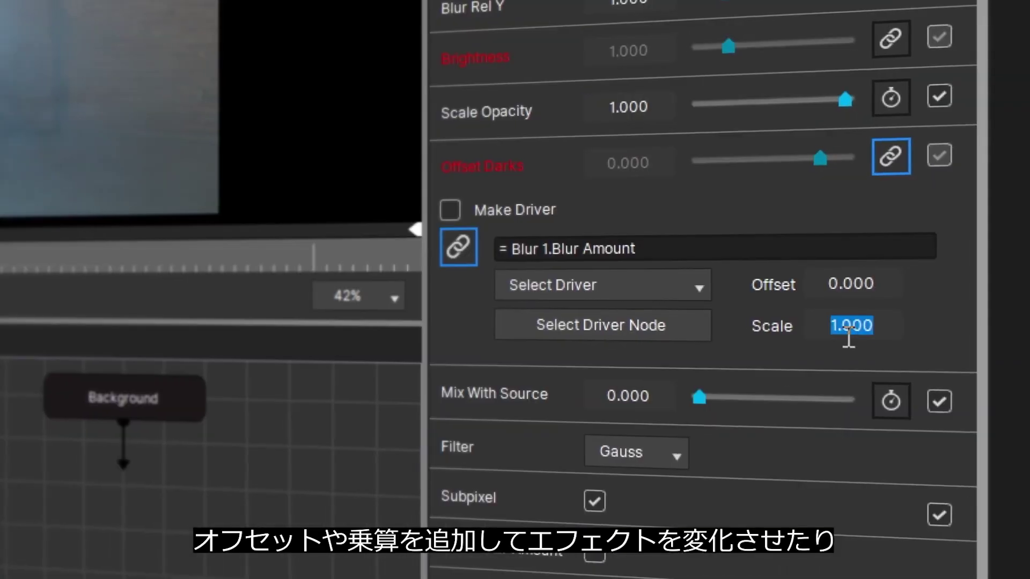
Invert Offset Darks with scale -1 and raise Blur Amount to about 1.5.
{"action": "type", "text": "-1"}
{"action": "key", "text": "Return"}
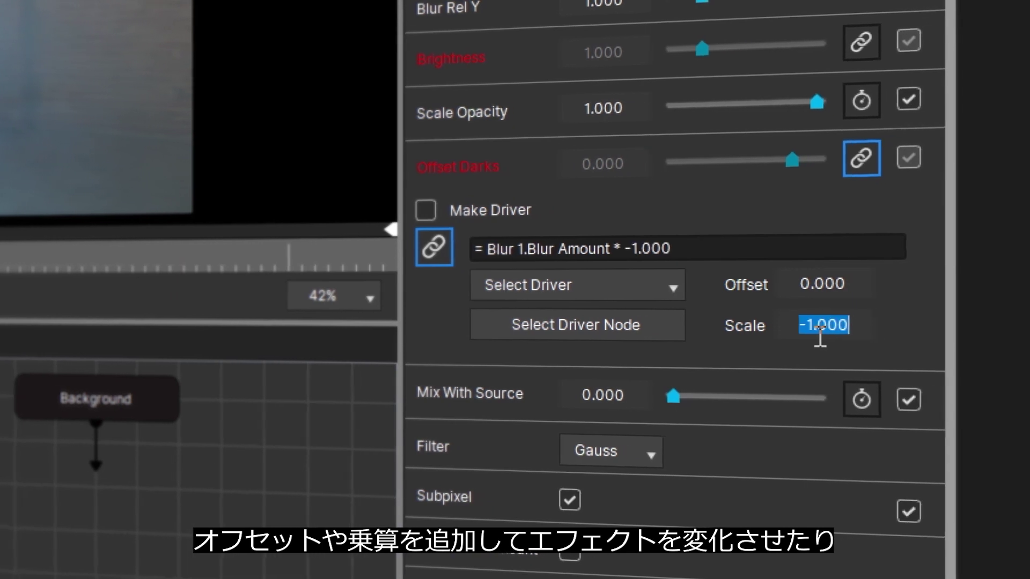
{"action": "left_click_drag", "start_coordinate": [770, 159], "coordinate": [803, 156]}
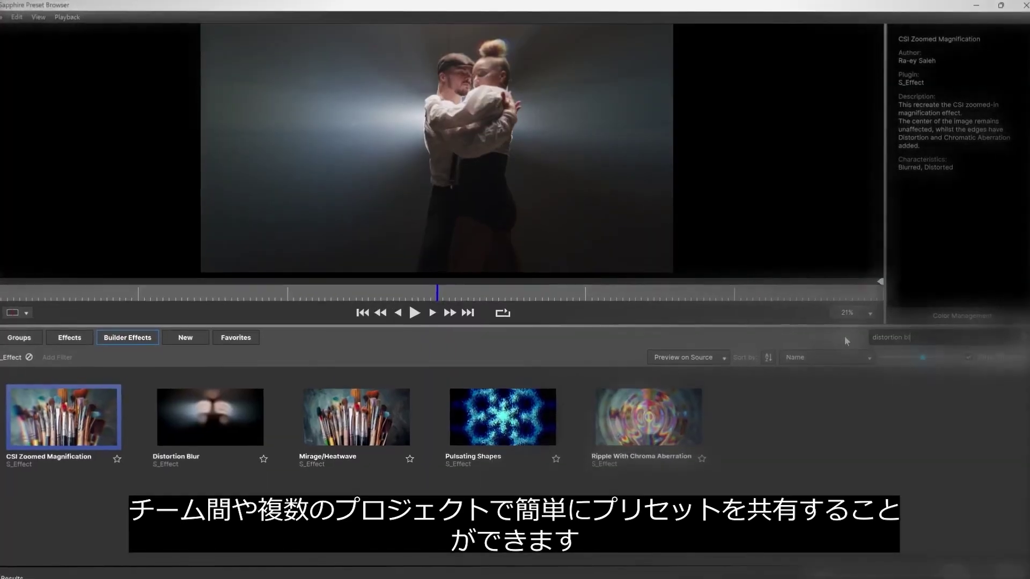
Choose the Distortion Blur preset for the clip's S_Effect.
{"action": "left_click", "coordinate": [205, 425]}
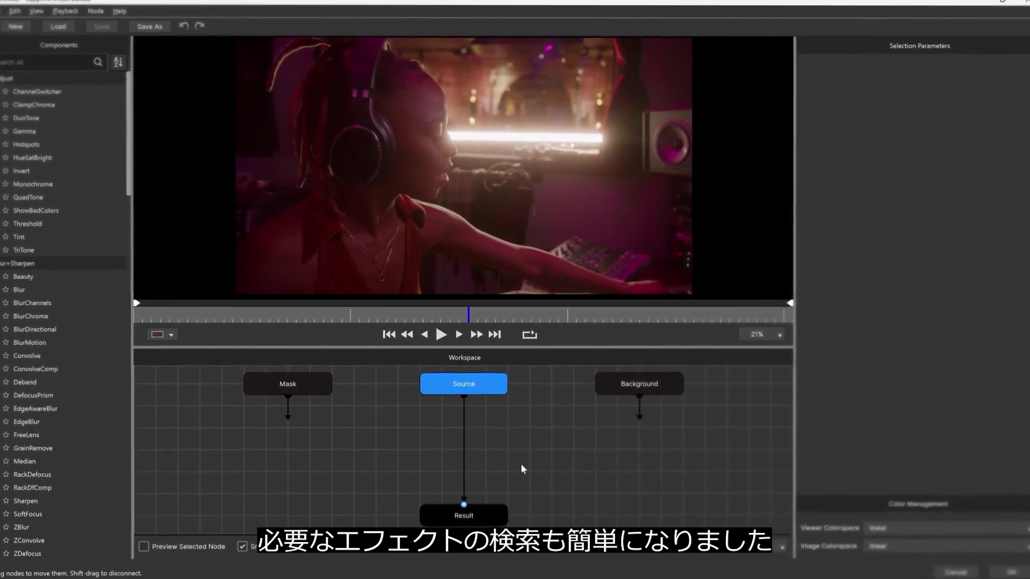
Add PrismLens after the source through the quick effect search.
{"action": "key", "text": "Tab"}
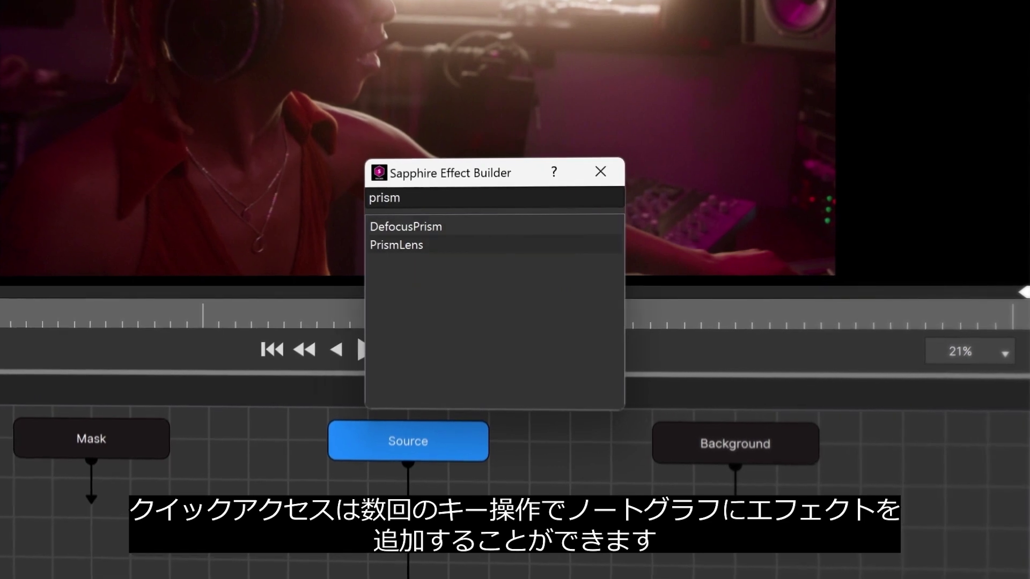
{"action": "key", "text": "Return"}
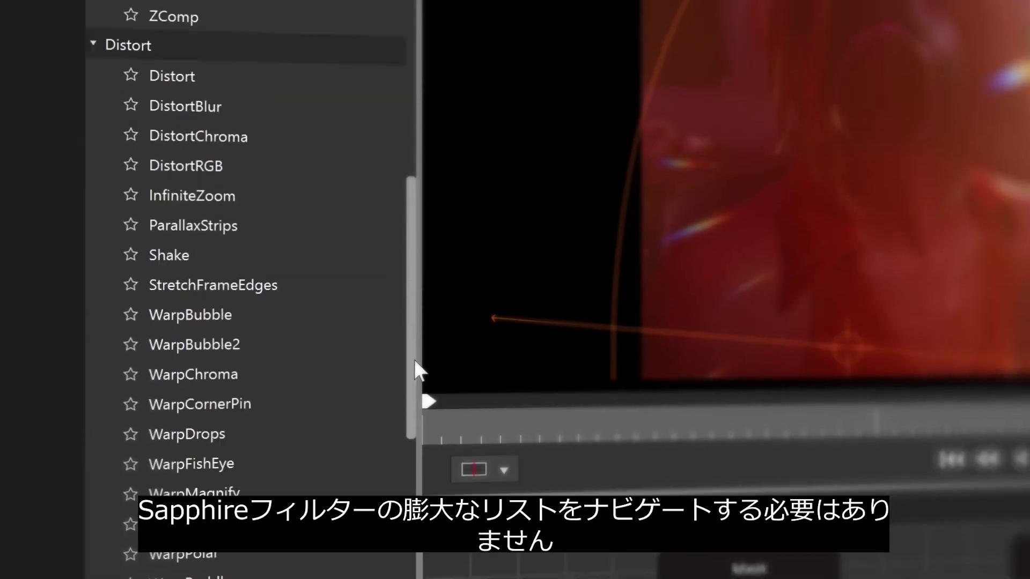
{"action": "left_click_drag", "start_coordinate": [419, 371], "coordinate": [413, 407]}
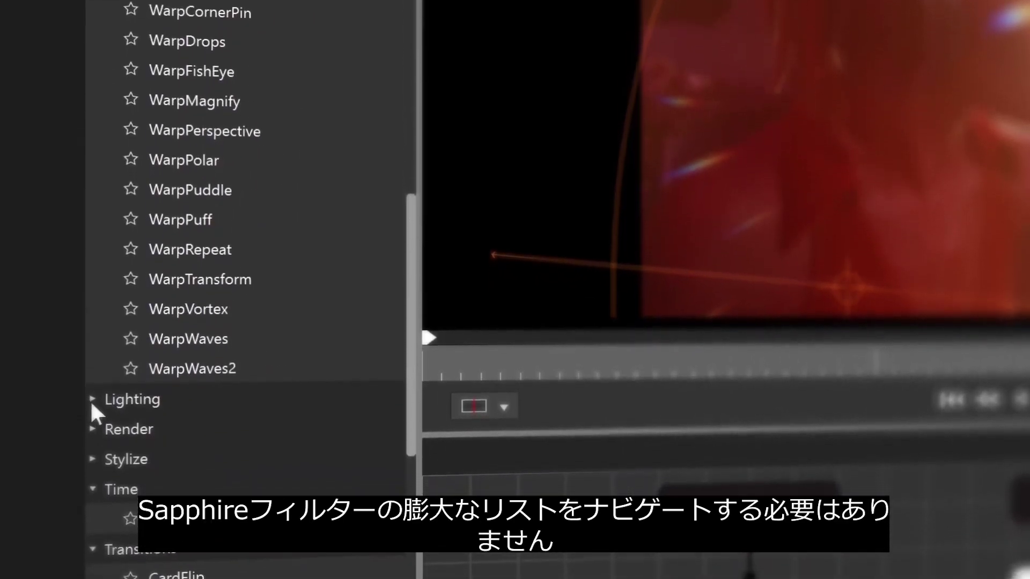
Chain LightLeak from Lighting after PrismLens, and favorite UltraGlow and UltraGrain.
{"action": "left_click", "coordinate": [92, 400]}
{"action": "left_click_drag", "start_coordinate": [410, 301], "coordinate": [409, 323]}
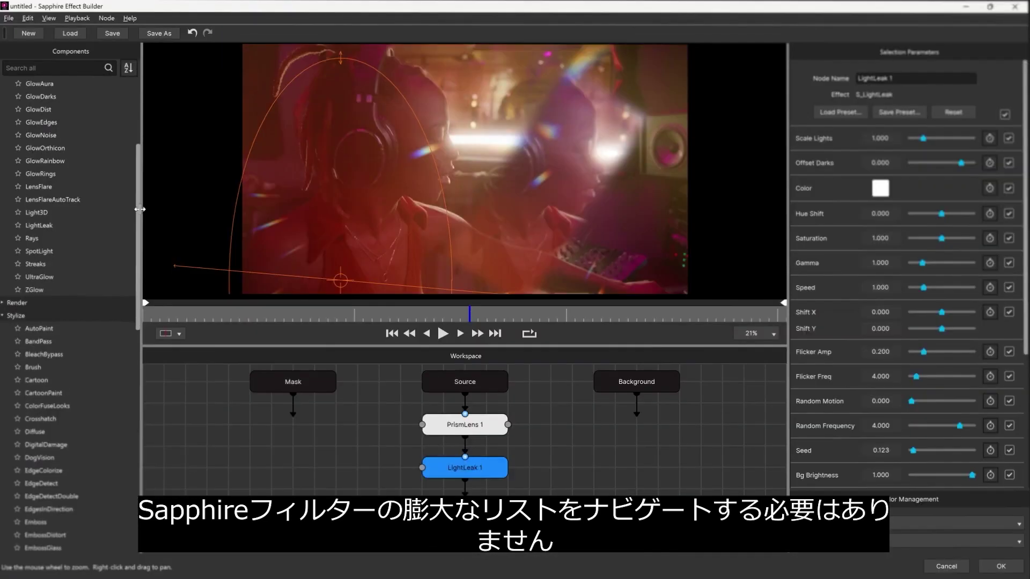
{"action": "left_click_drag", "start_coordinate": [139, 209], "coordinate": [139, 223]}
{"action": "left_click", "coordinate": [18, 252]}
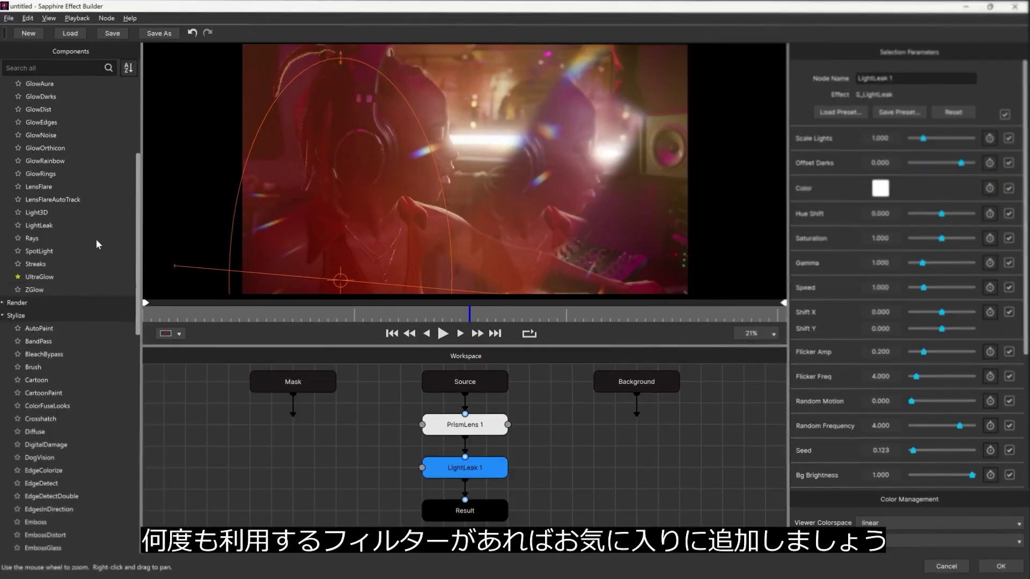
{"action": "left_click", "coordinate": [17, 453]}
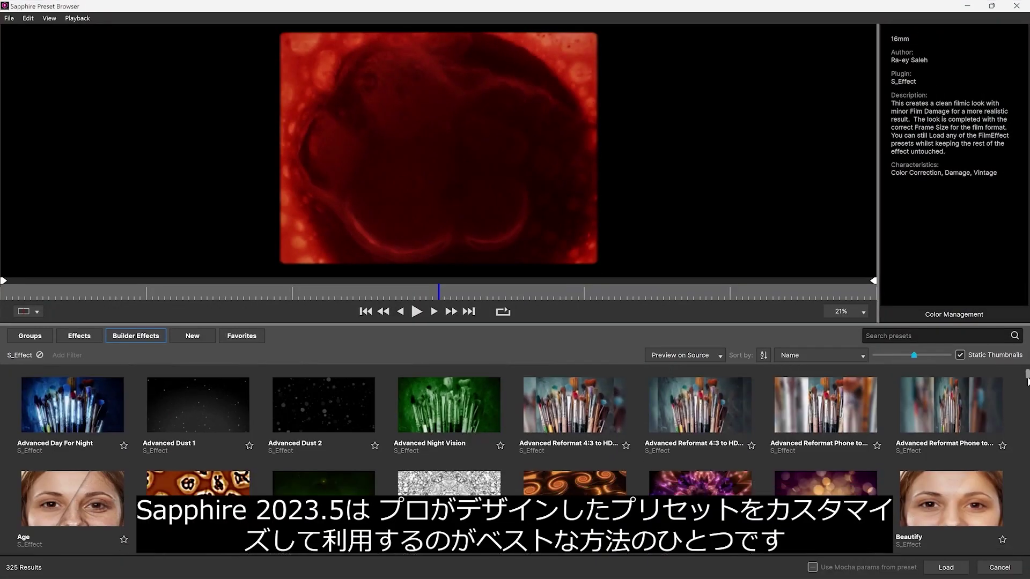
Scroll the Builder Effects preset grid and search the presets for '2023.'.
{"action": "scroll", "coordinate": [1027, 383], "scroll_direction": "down", "scroll_amount": 3}
{"action": "scroll", "coordinate": [1027, 384], "scroll_direction": "down", "scroll_amount": 3}
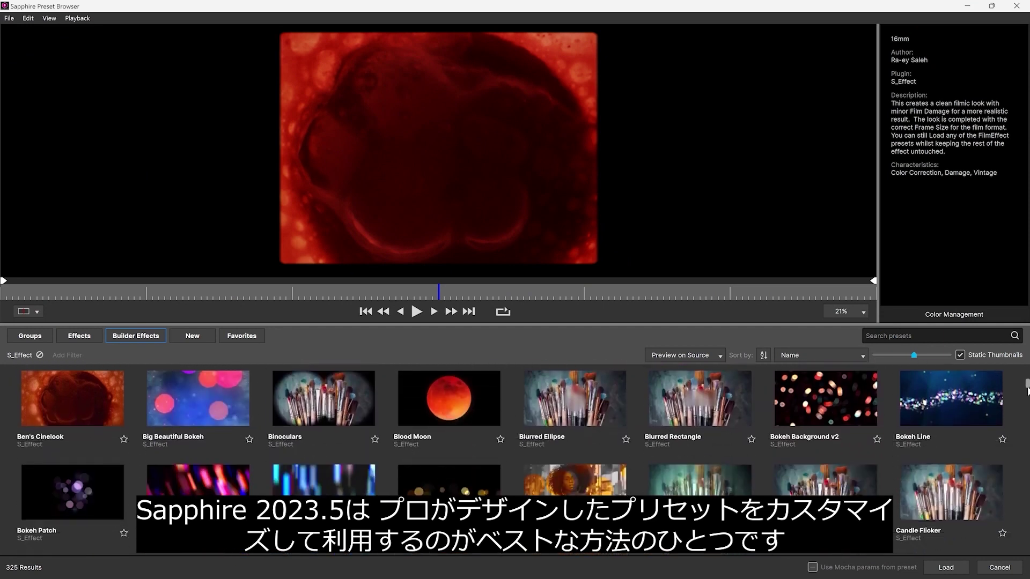
{"action": "scroll", "coordinate": [1027, 384], "scroll_direction": "down", "scroll_amount": 3}
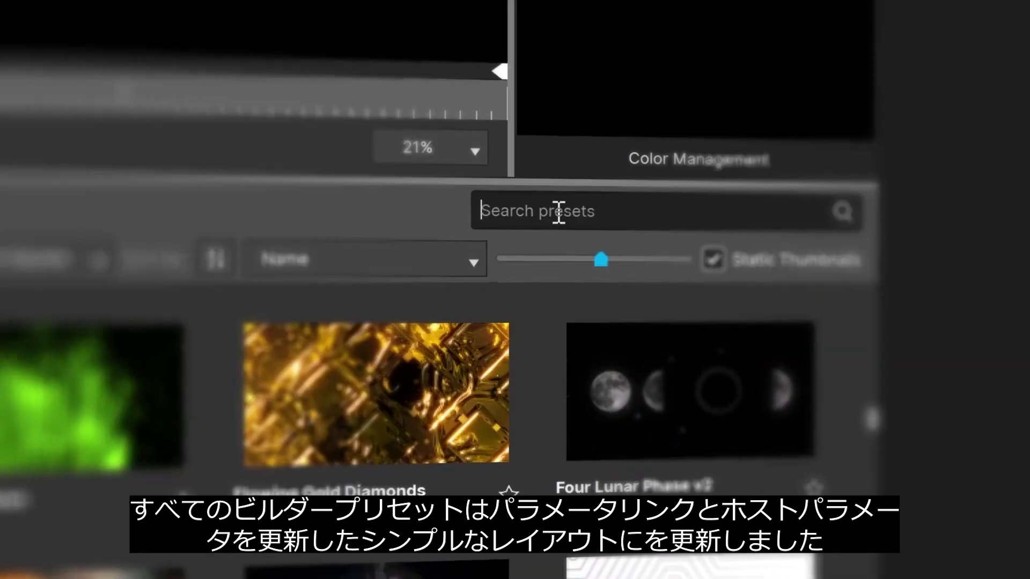
{"action": "type", "text": "2023."}
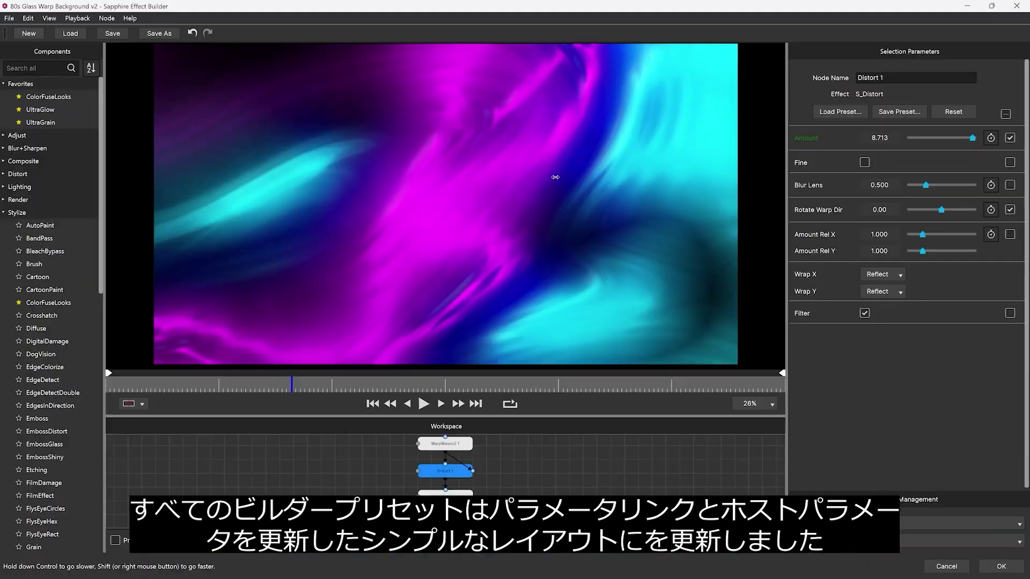
Push Distort 1's Amount up, then pull it back to about 7.98.
{"action": "left_click_drag", "start_coordinate": [114, 204], "coordinate": [614, 174]}
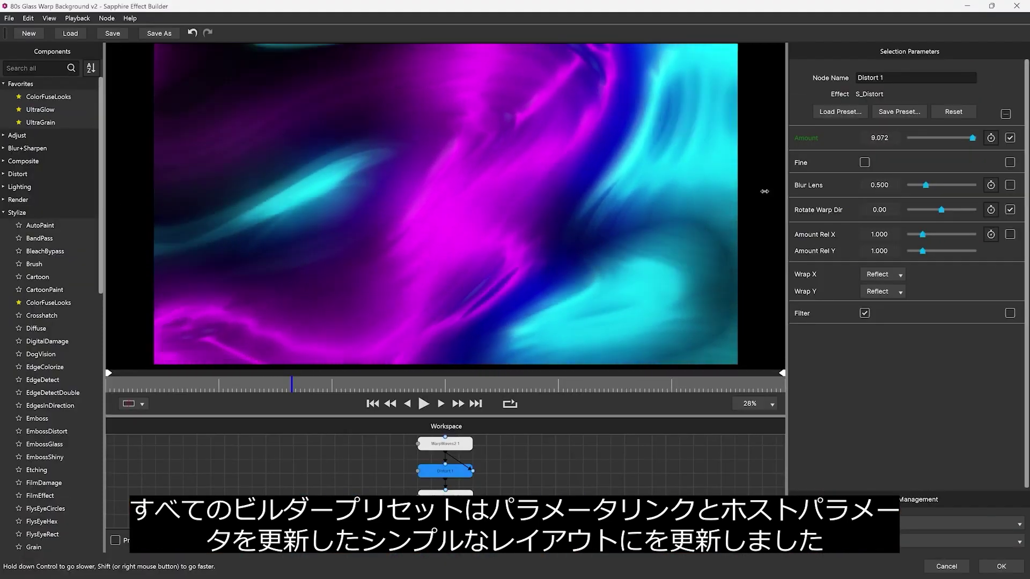
{"action": "left_click_drag", "start_coordinate": [388, 177], "coordinate": [161, 197]}
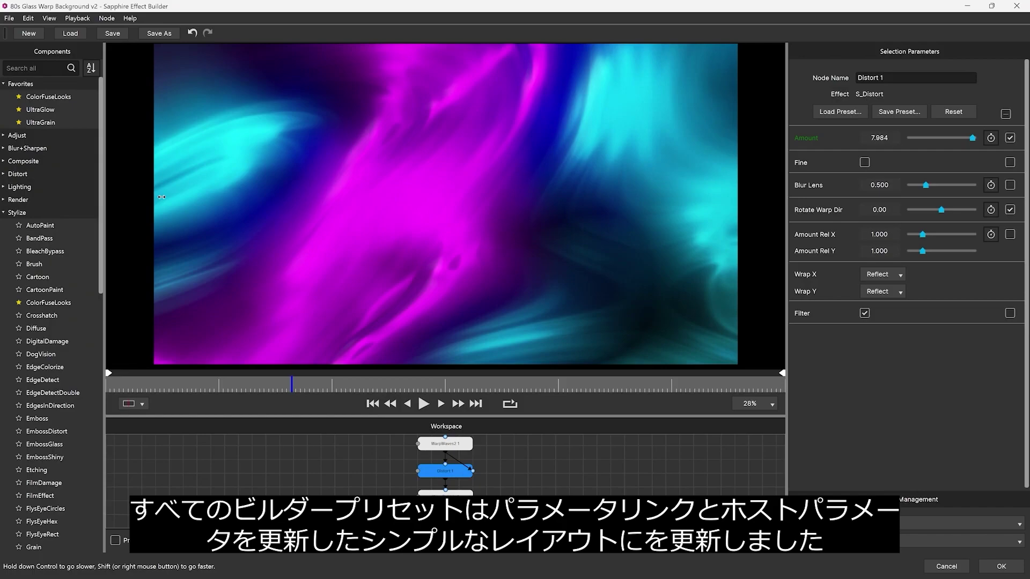